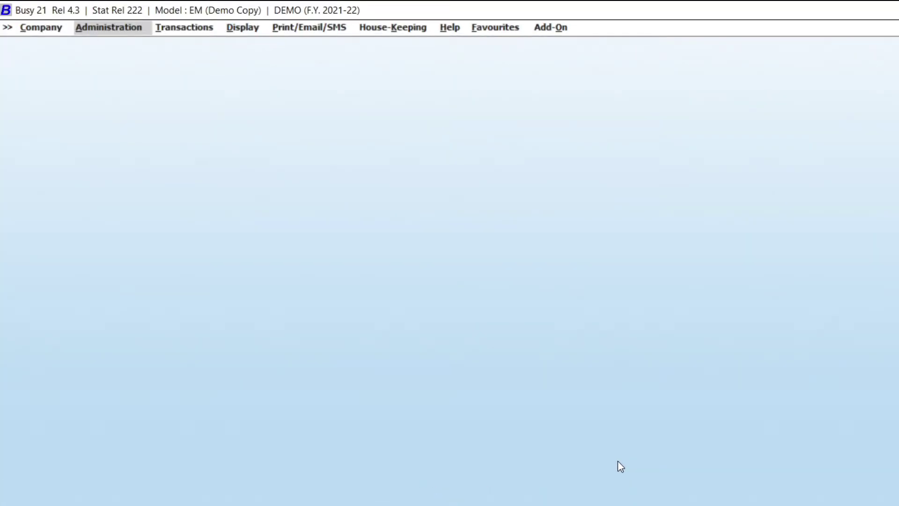
# Step: Enable Cheque Printing in the Accounts features and save the configuration
pyautogui.press('Return')
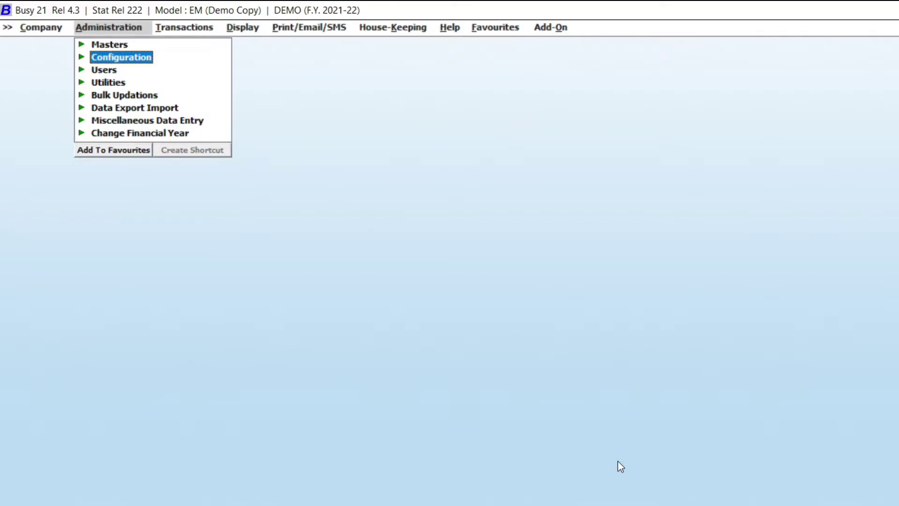
pyautogui.press('Return')
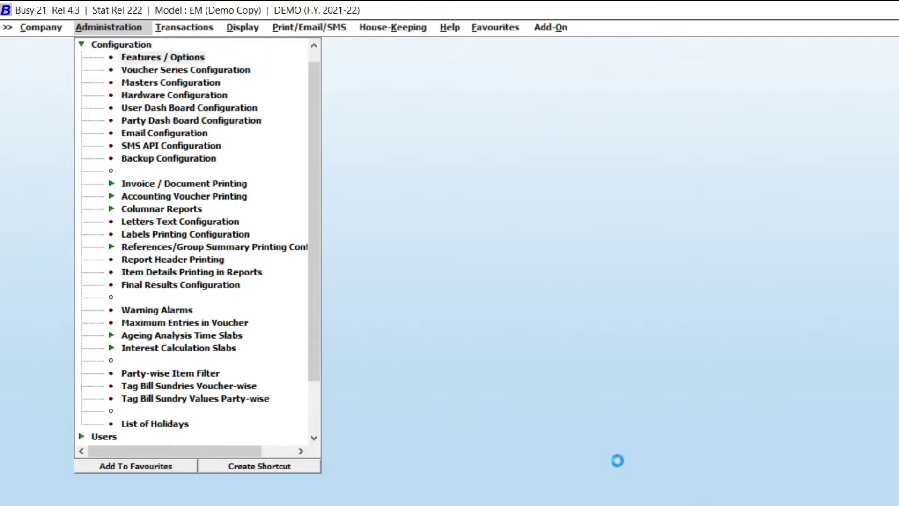
pyautogui.press('Return')
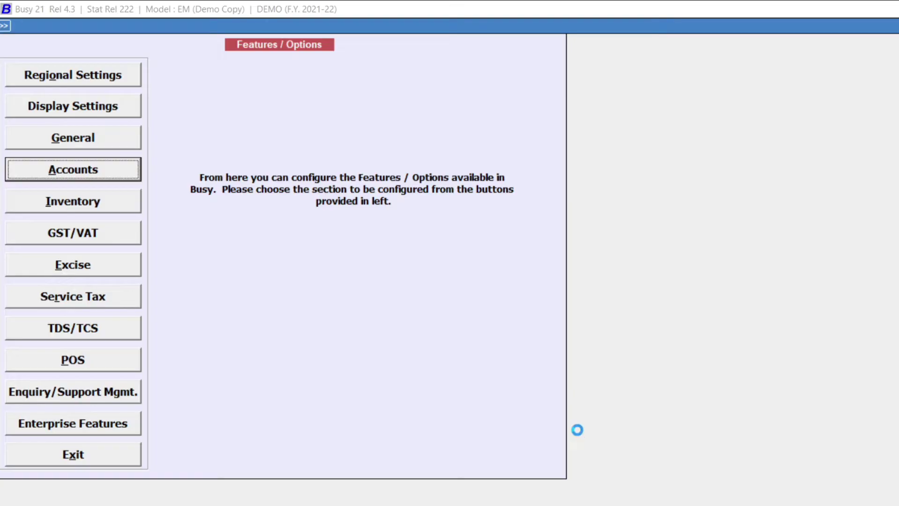
pyautogui.press('Return')
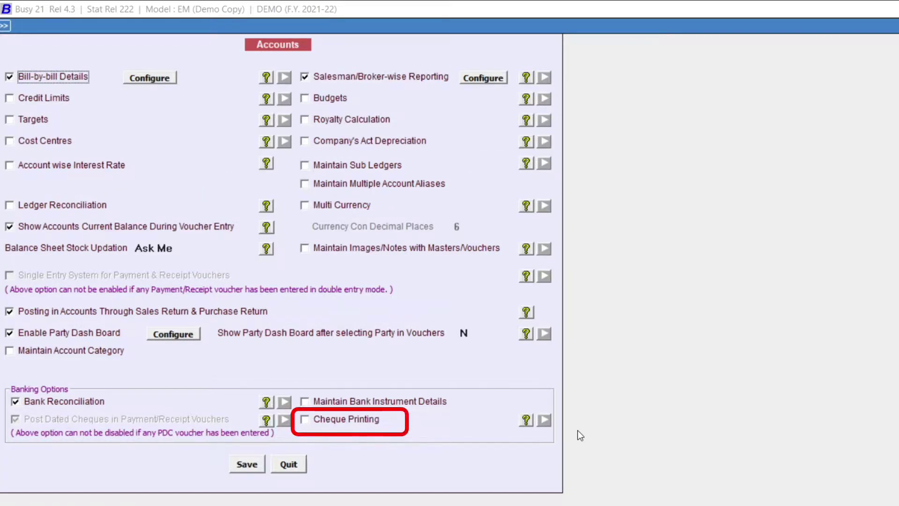
pyautogui.click(339, 422)
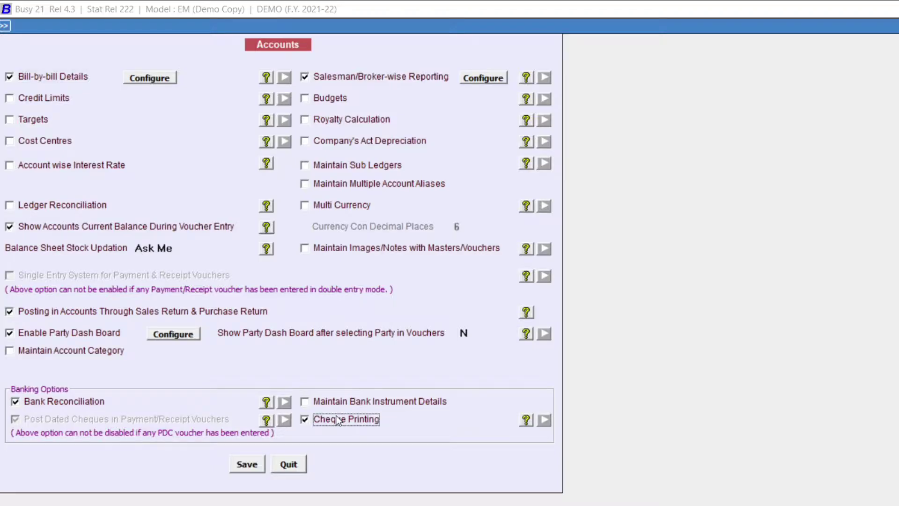
pyautogui.click(247, 465)
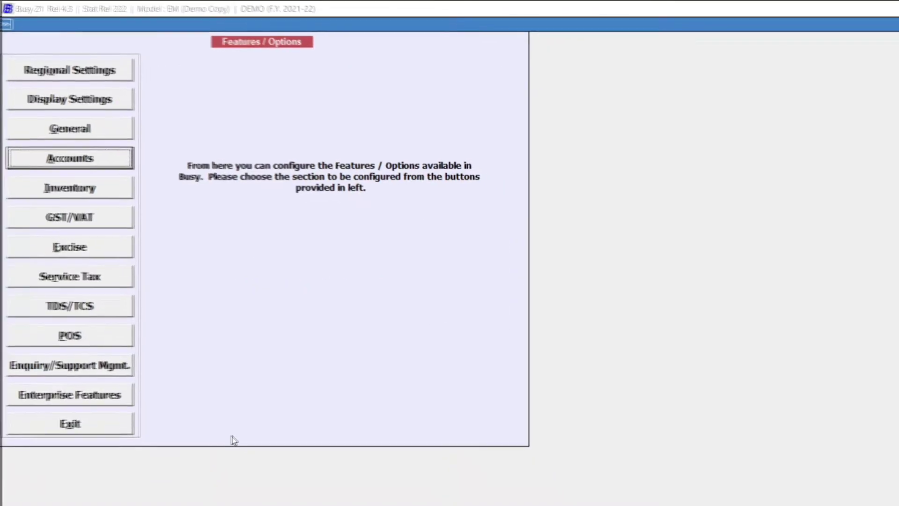
pyautogui.press('Escape')
pyautogui.press('Escape')
pyautogui.press('Escape')
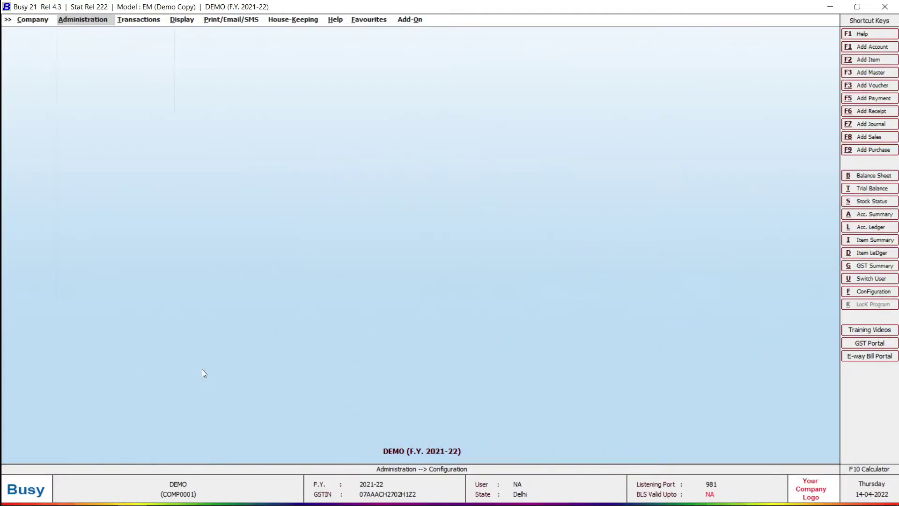
# Step: Add a cheque format named ICICI in the cheque printing configuration
pyautogui.press('Return')
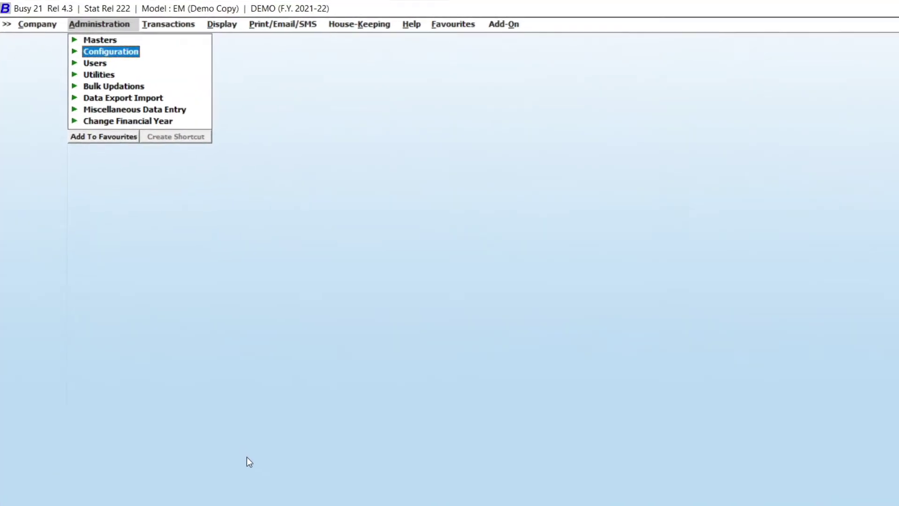
pyautogui.press('Return')
pyautogui.press('Down')
pyautogui.press('Down')
pyautogui.press('Down')
pyautogui.press('Down')
pyautogui.press('Down')
pyautogui.press('Down')
pyautogui.press('Down')
pyautogui.press('Down')
pyautogui.press('Down')
pyautogui.press('Down')
pyautogui.press('Down')
pyautogui.press('Down')
pyautogui.press('Down')
pyautogui.press('Down')
pyautogui.press('Down')
pyautogui.press('Down')
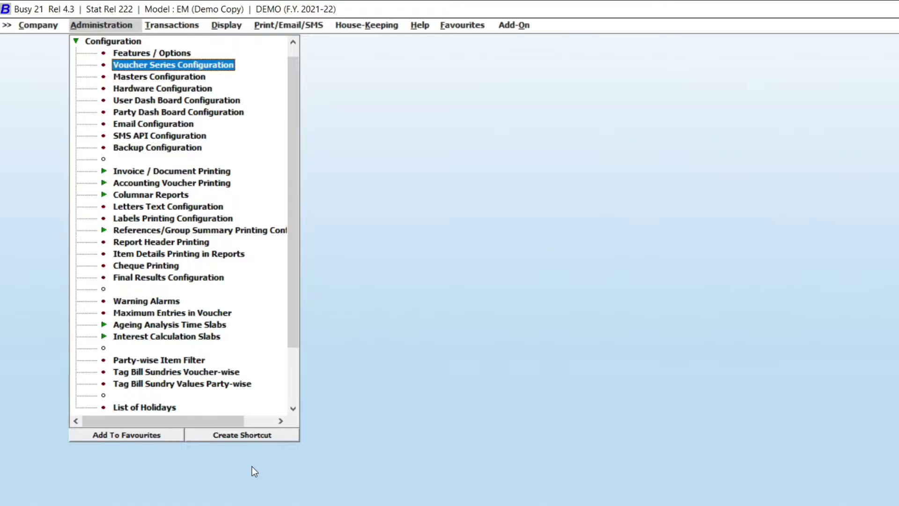
pyautogui.press('Down')
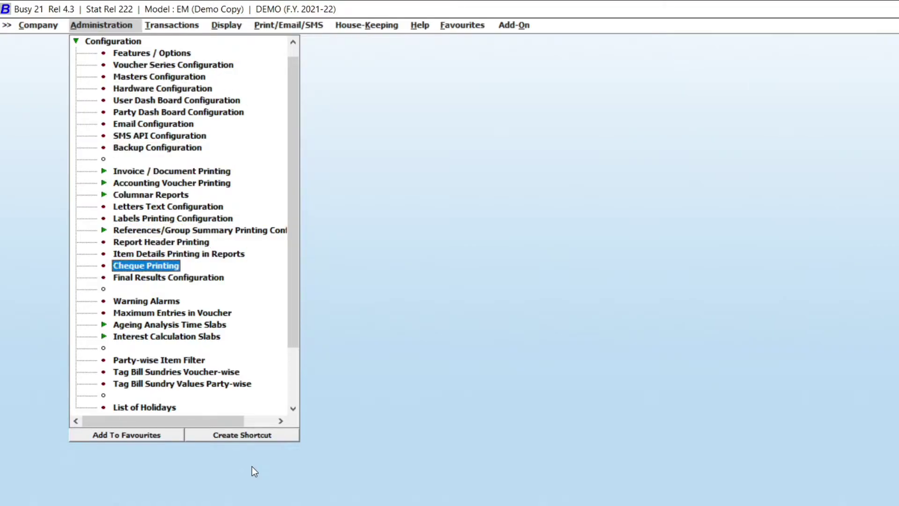
pyautogui.press('Return')
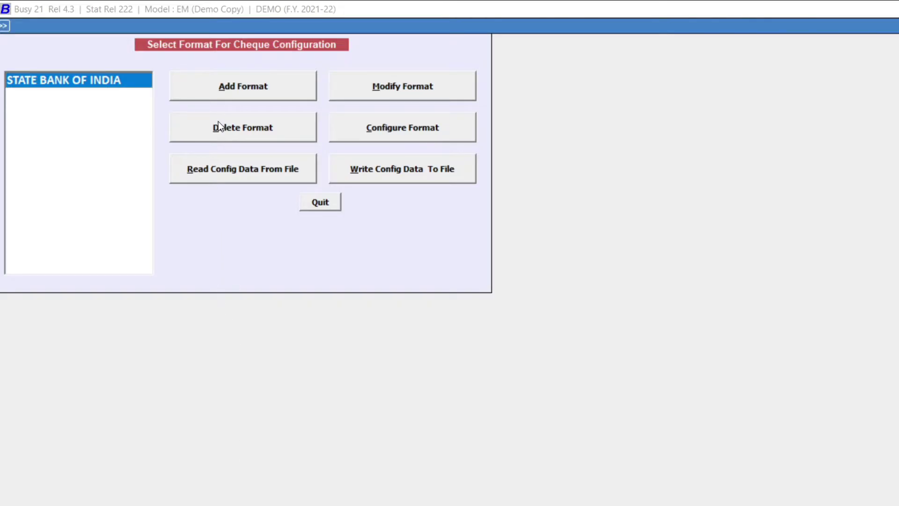
pyautogui.click(278, 89)
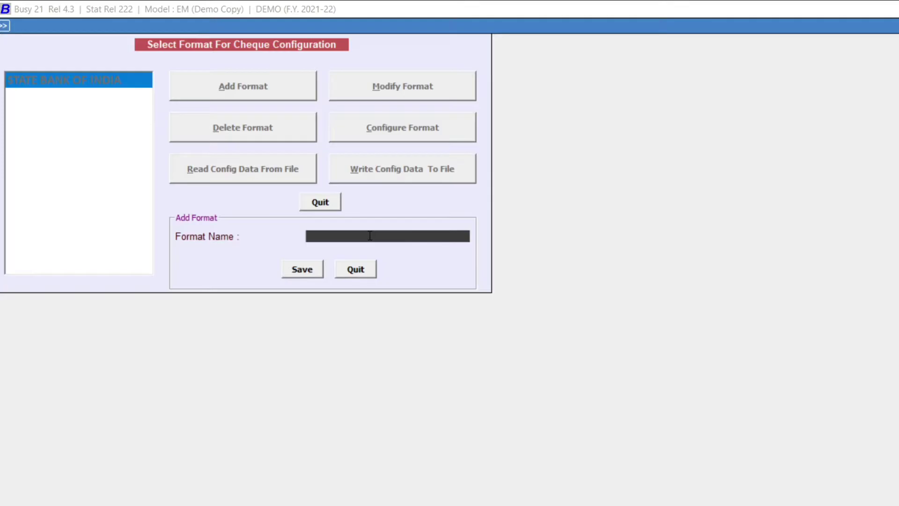
pyautogui.write('ICICI')
pyautogui.click(300, 271)
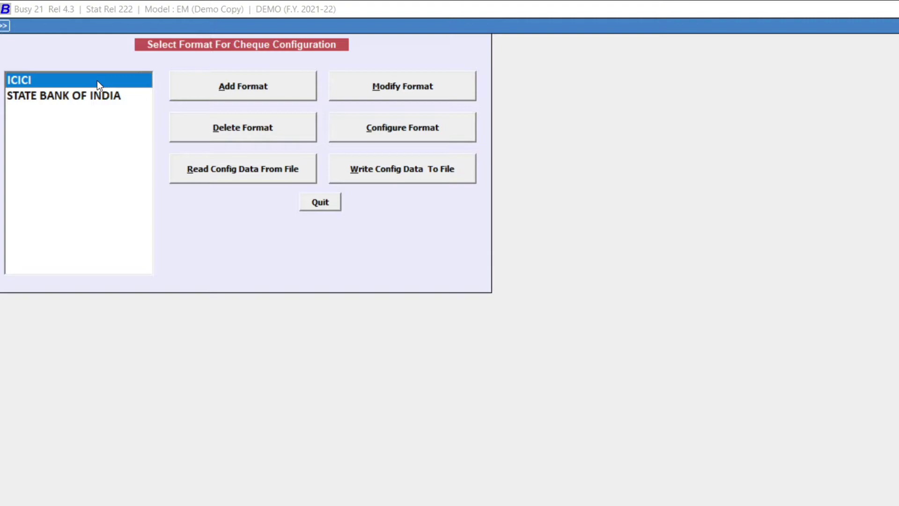
# Step: Configure the ICICI format's cheque layout to preview over the ICICI cheque image from the CHEQUE pictures folder
pyautogui.click(391, 140)
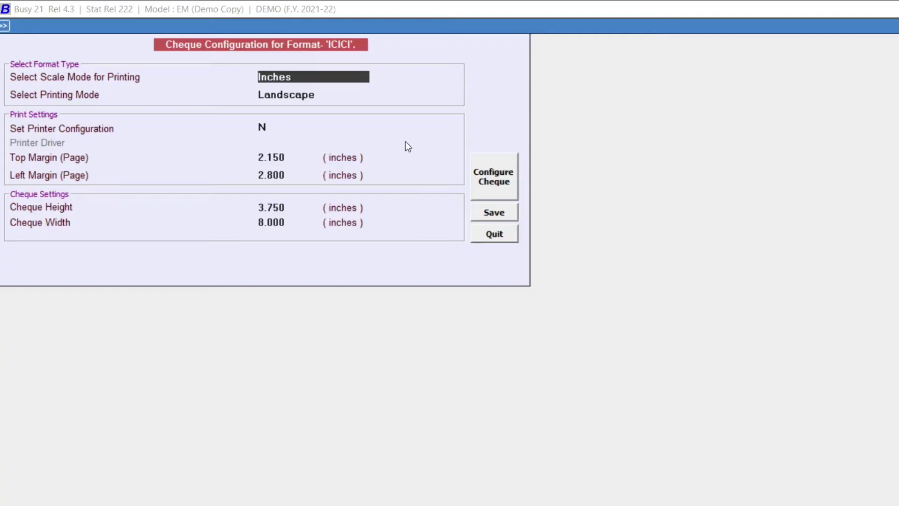
pyautogui.click(499, 196)
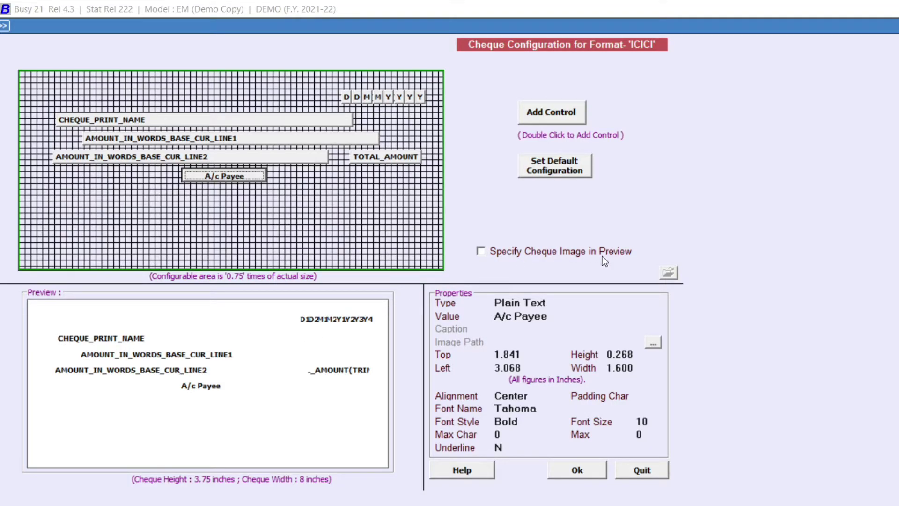
pyautogui.click(482, 251)
pyautogui.click(669, 273)
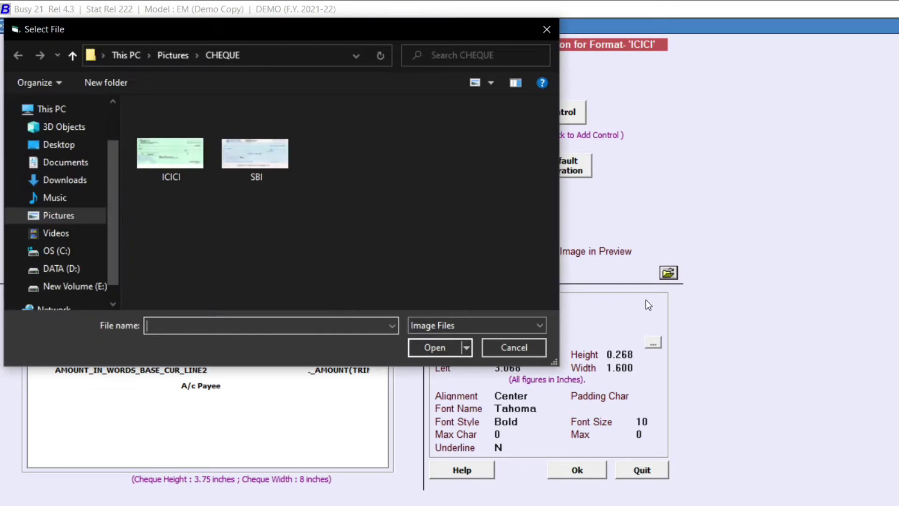
pyautogui.click(171, 154)
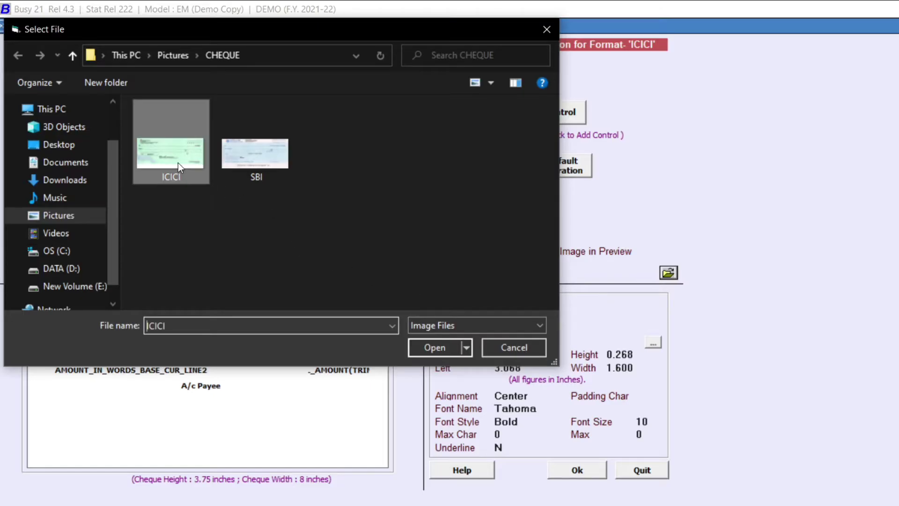
pyautogui.click(427, 347)
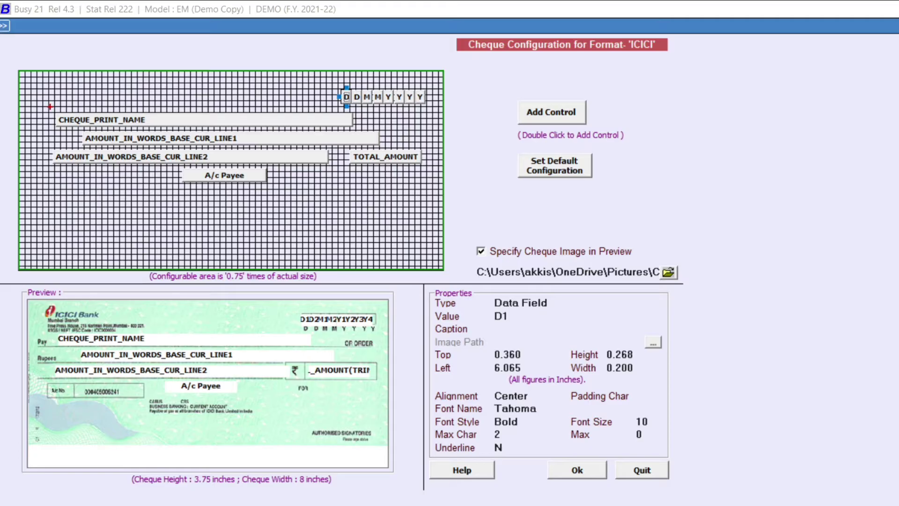
pyautogui.moveTo(53, 110); pyautogui.dragTo(189, 126)
pyautogui.moveTo(80, 129)
pyautogui.mouseDown()
pyautogui.moveTo(166, 147)
pyautogui.moveTo(243, 145)
pyautogui.mouseUp()
pyautogui.moveTo(329, 80); pyautogui.dragTo(431, 110)
pyautogui.moveTo(345, 148)
pyautogui.mouseDown()
pyautogui.moveTo(406, 172)
pyautogui.moveTo(423, 166)
pyautogui.mouseUp()
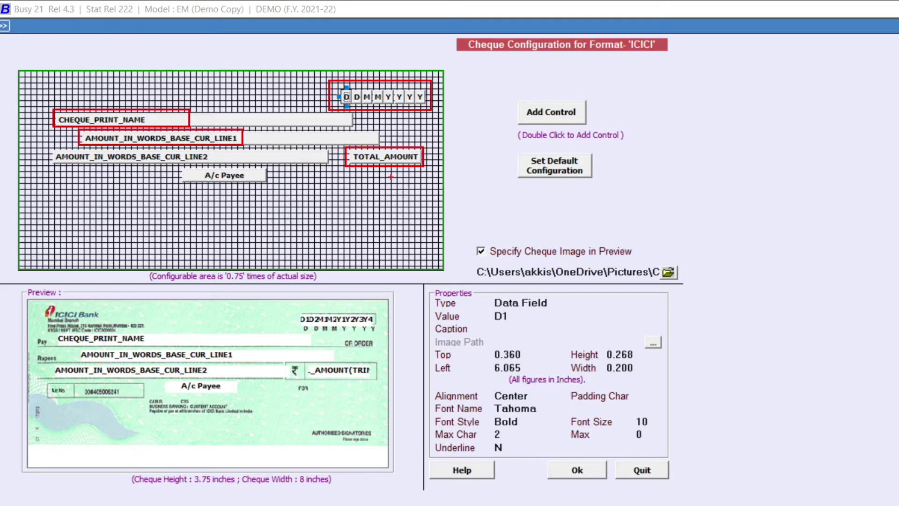
# Step: Move A/c Payee above the payee name, shift the payee name and first amount-in-words line left, and save the ICICI format
pyautogui.click(242, 177)
pyautogui.moveTo(293, 192); pyautogui.dragTo(253, 140)
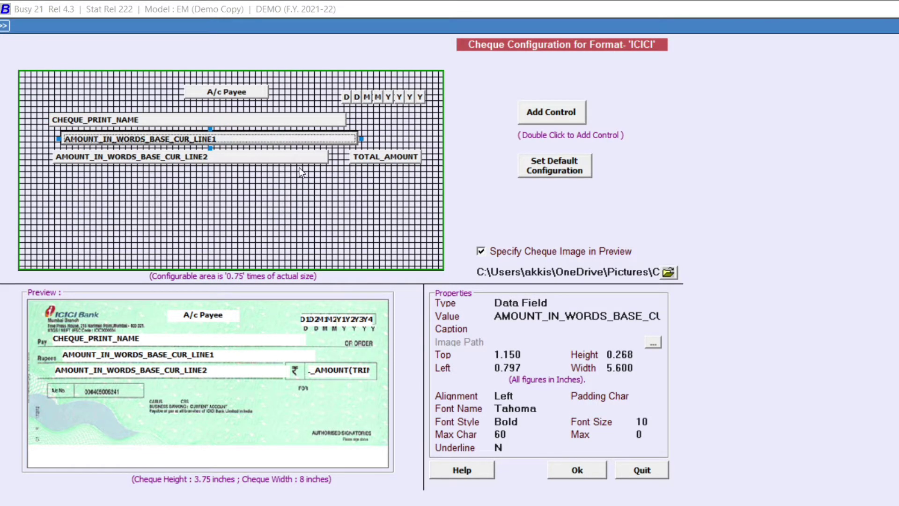
pyautogui.click(556, 472)
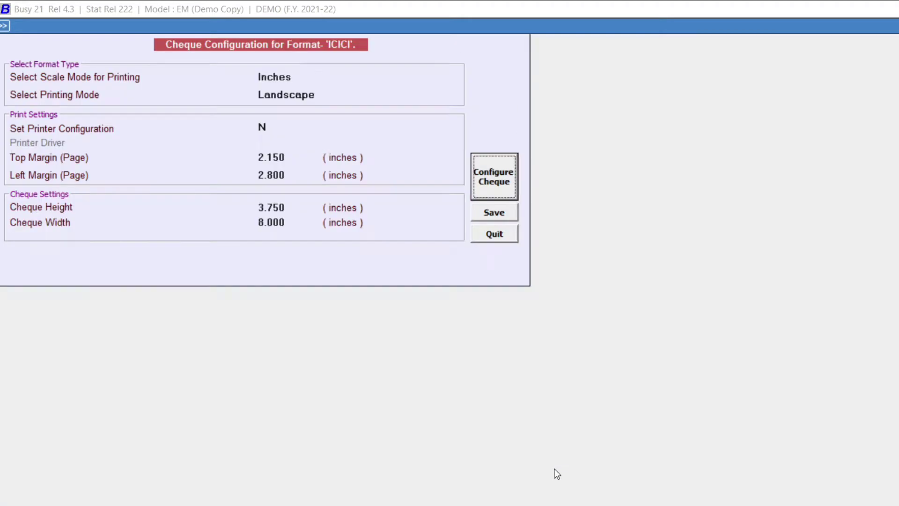
pyautogui.click(505, 215)
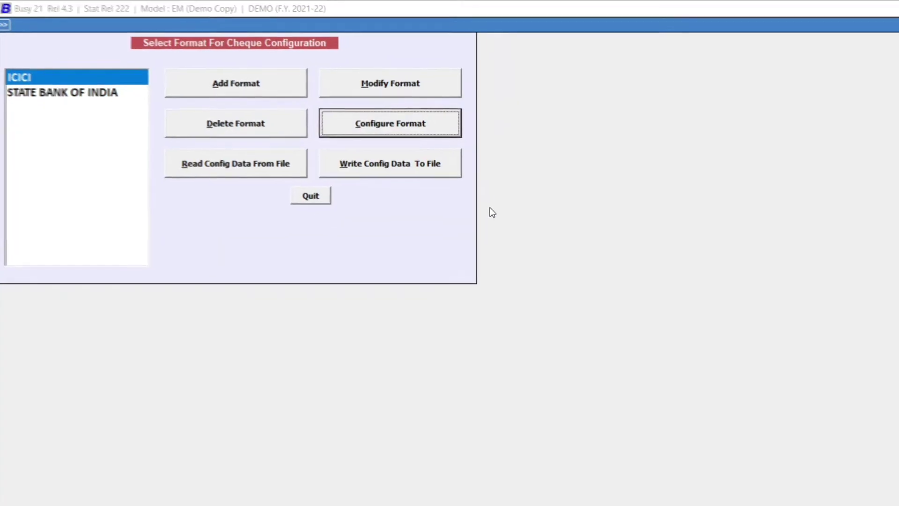
pyautogui.press('Escape')
pyautogui.press('Escape')
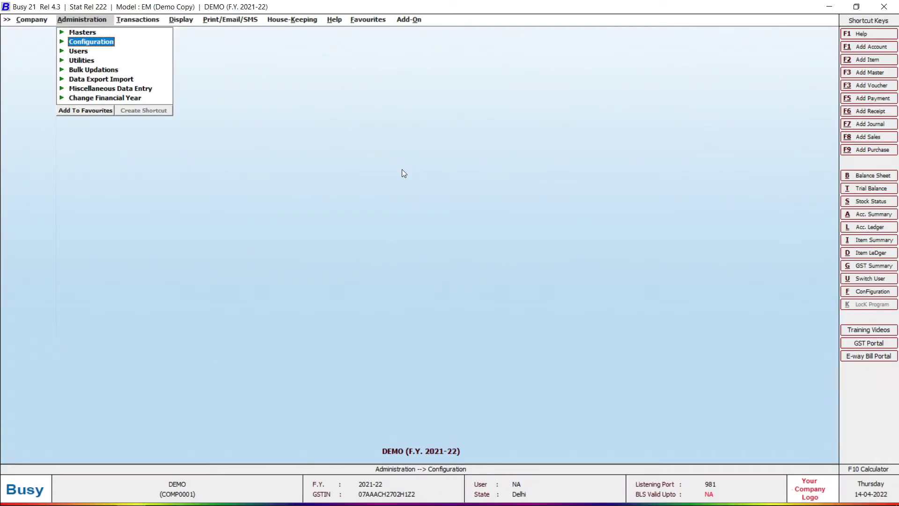
pyautogui.press('Escape')
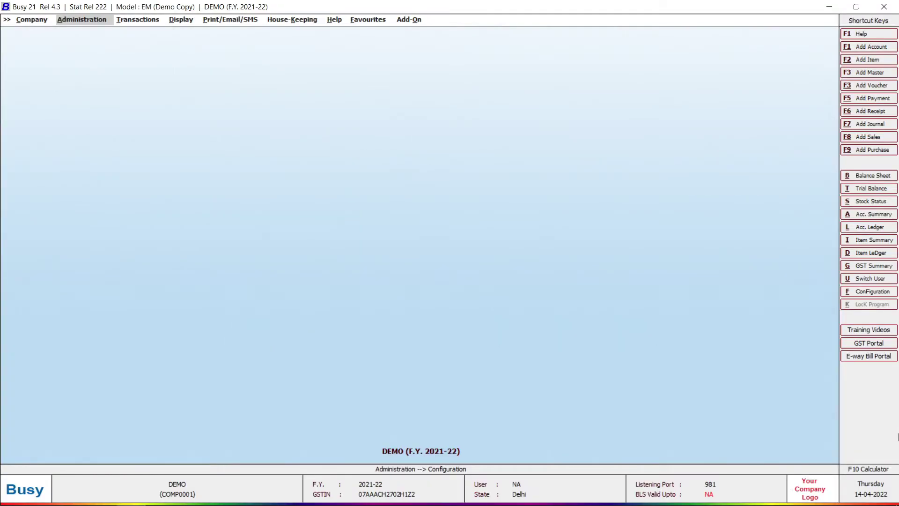
# Step: Enable cheque printing in the ICICI BANK account master with ICICI as the default cheque format, and save it
pyautogui.write('licici')
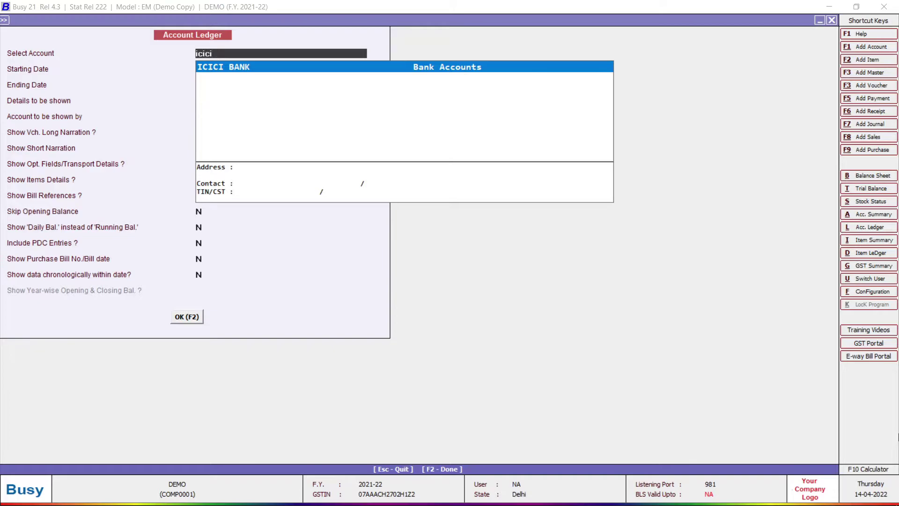
pyautogui.press('Return')
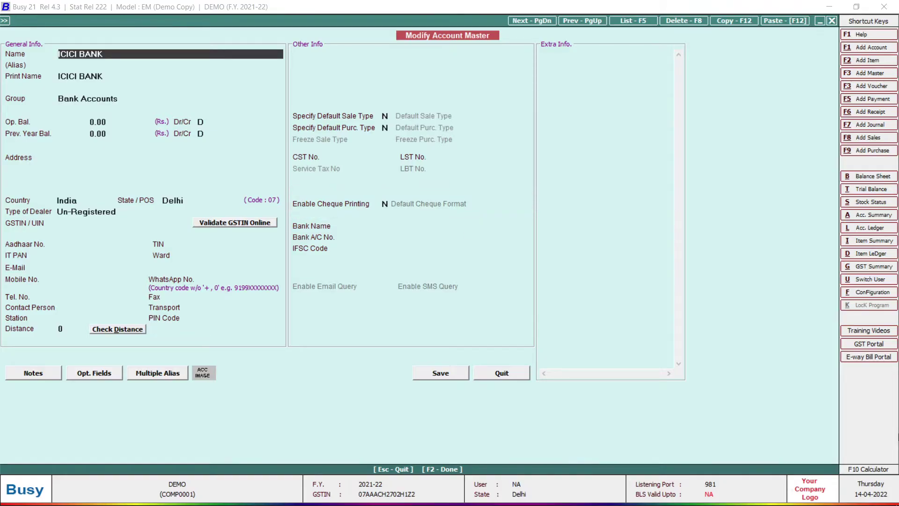
pyautogui.click(385, 204)
pyautogui.write('y')
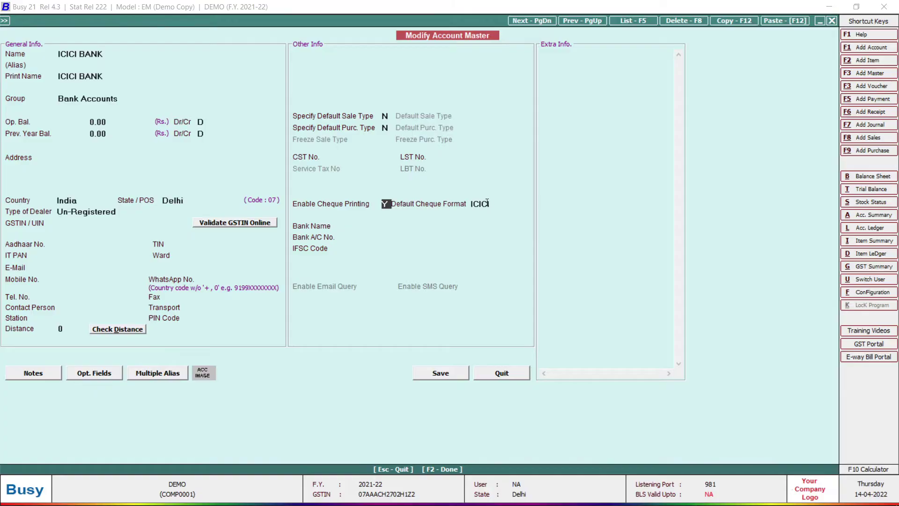
pyautogui.click(495, 202)
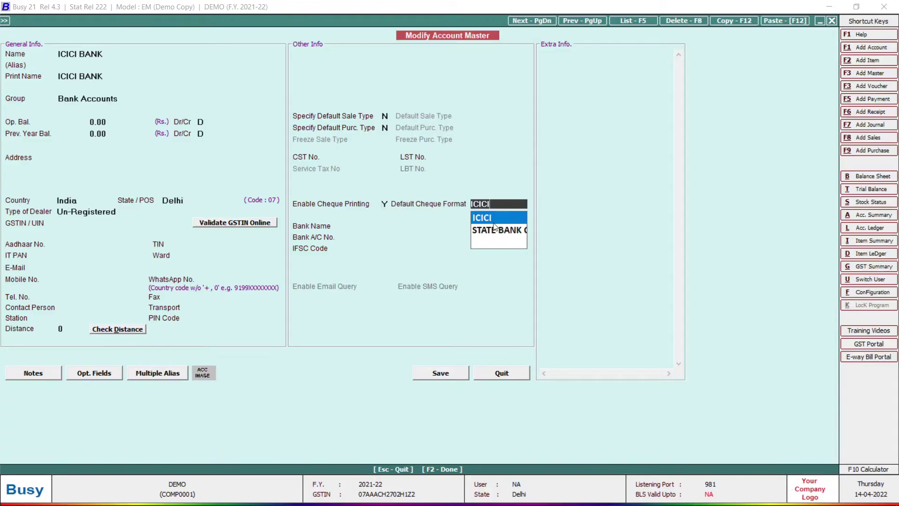
pyautogui.click(496, 220)
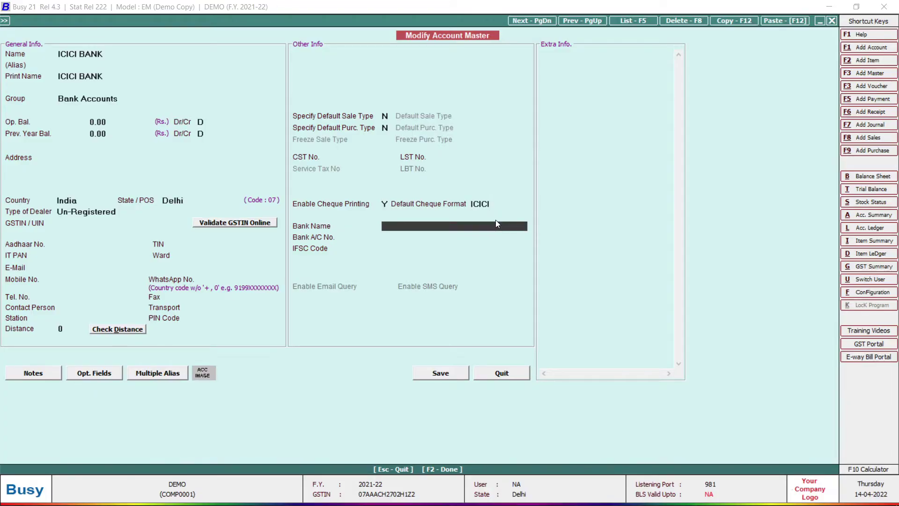
pyautogui.click(456, 373)
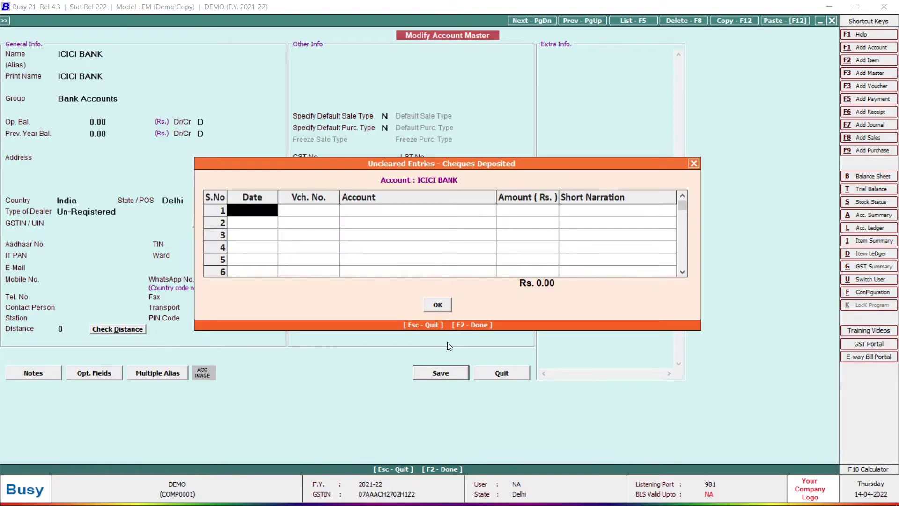
pyautogui.press('F2')
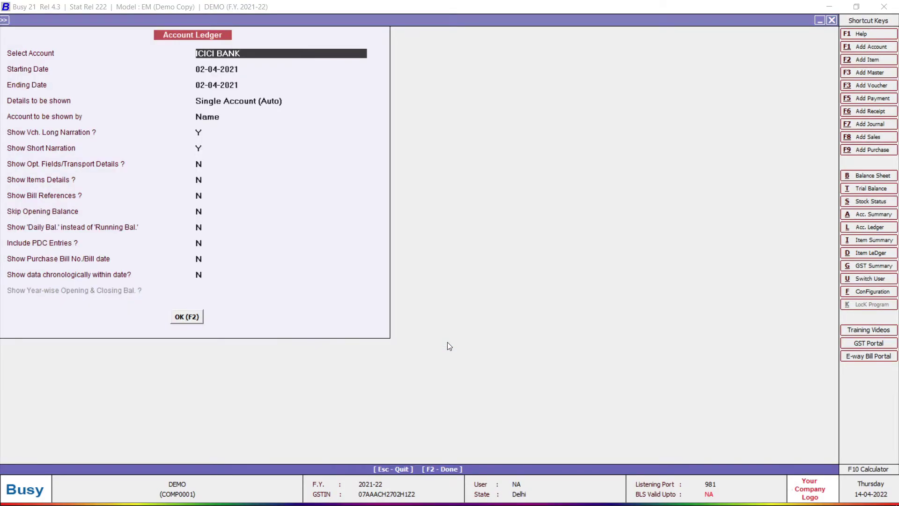
pyautogui.press('Escape')
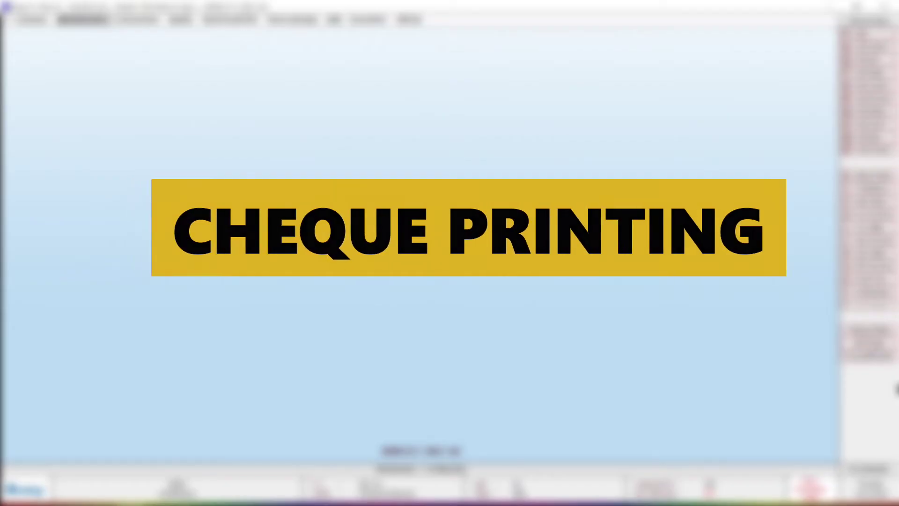
# Step: Start a payment voucher in series Main dated 02-04-2021 with voucher number 123456, type Regular and GST nature Not Applicable
pyautogui.press('F5')
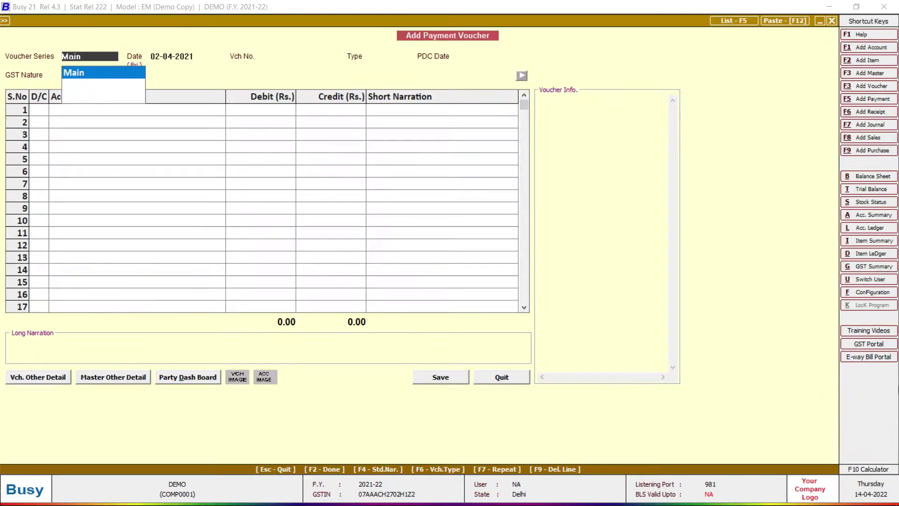
pyautogui.press('Return')
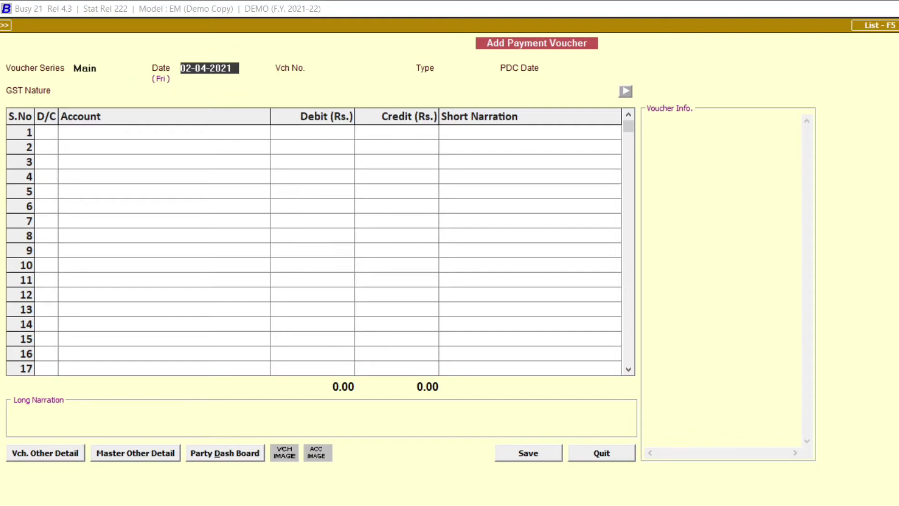
pyautogui.press('Return')
pyautogui.write('123456')
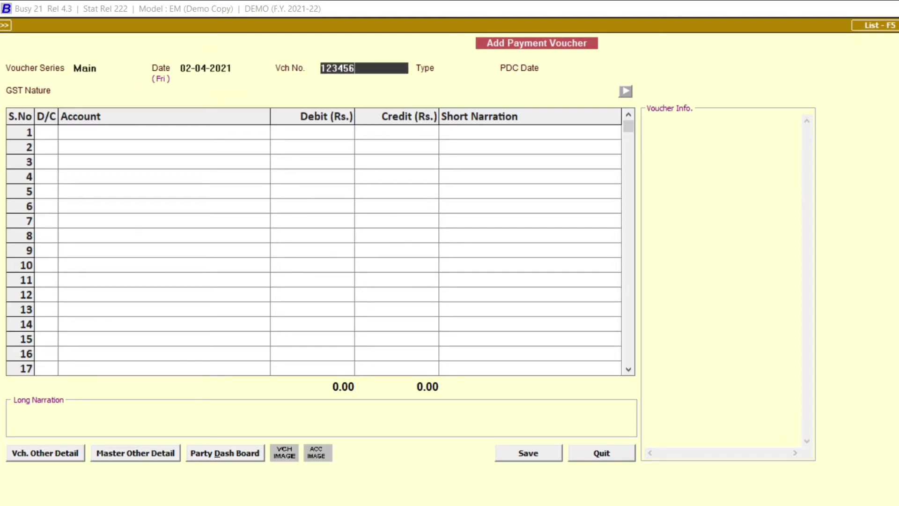
pyautogui.press('Return')
pyautogui.press('Down')
pyautogui.press('Return')
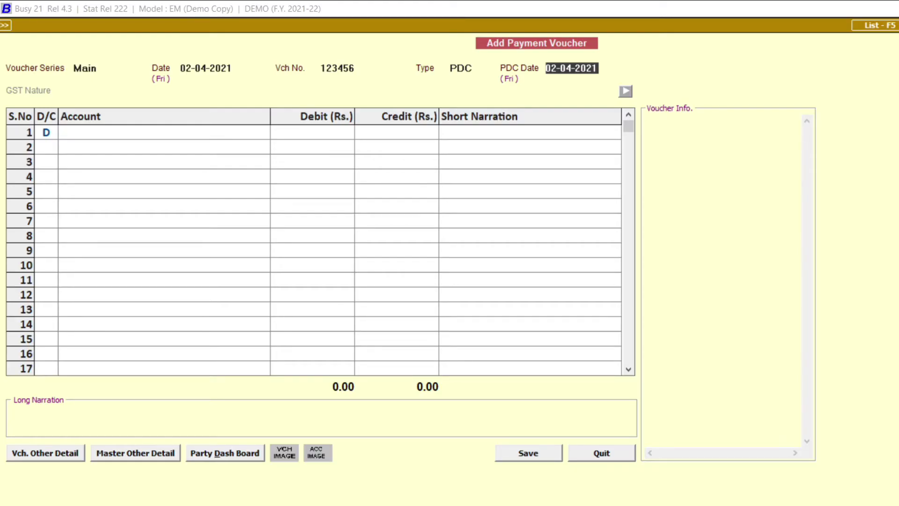
pyautogui.press('Escape')
pyautogui.press('Return')
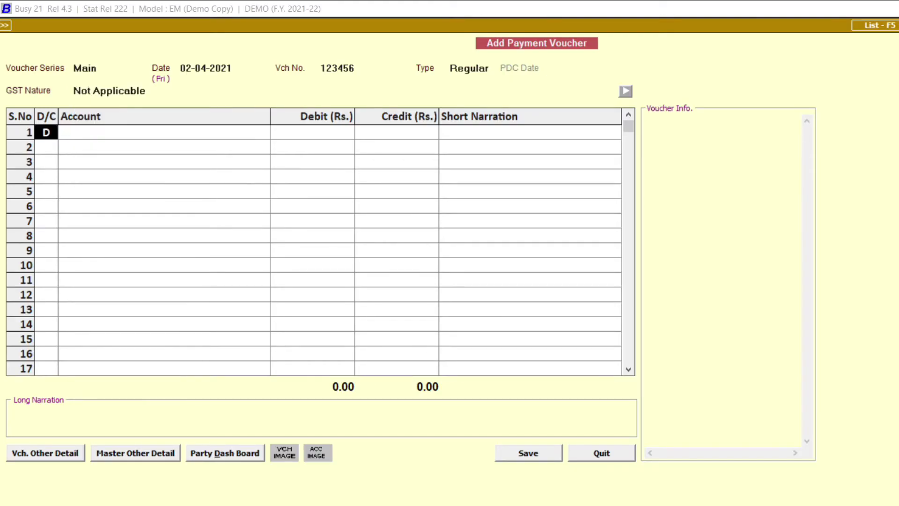
# Step: Debit ABC TRANSPORT with 50,000 on the first line of the payment voucher
pyautogui.press('Return')
pyautogui.write('abc')
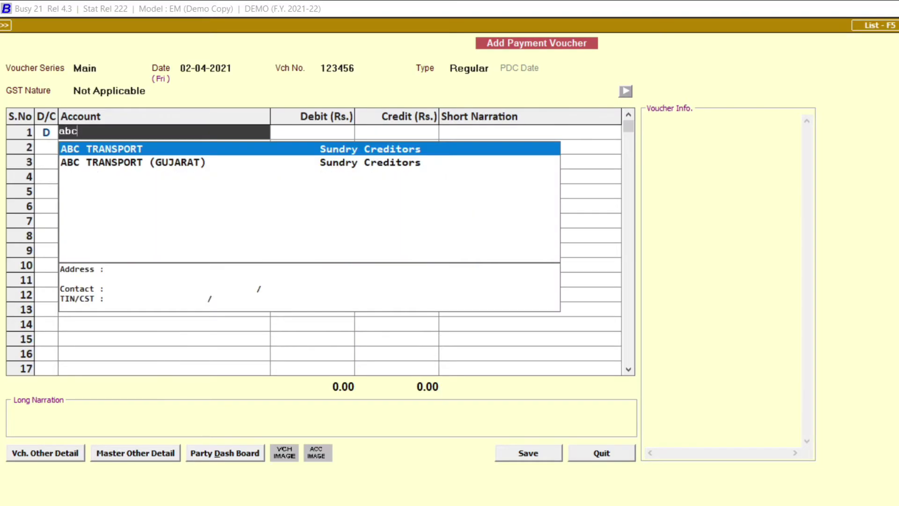
pyautogui.press('Return')
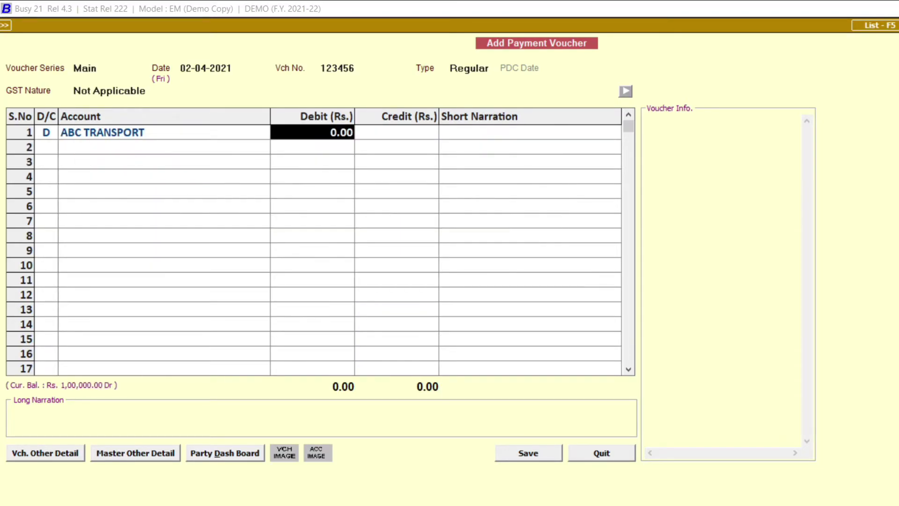
pyautogui.write('50000')
pyautogui.press('Return')
pyautogui.press('Return')
# Step: Credit ICICI BANK with 50,000 on the second line and save the payment voucher
pyautogui.press('Return')
pyautogui.press('Down')
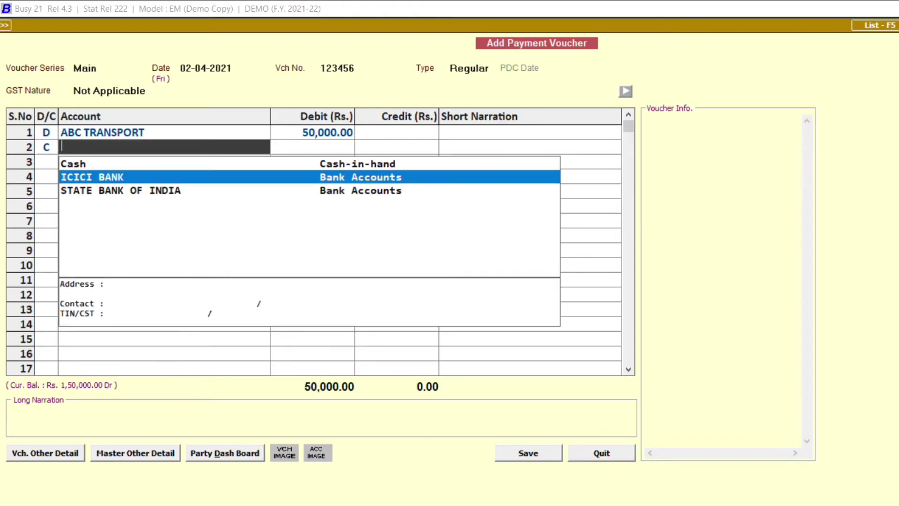
pyautogui.press('Return')
pyautogui.press('Return')
pyautogui.press('Return')
pyautogui.press('Return')
pyautogui.press('Return')
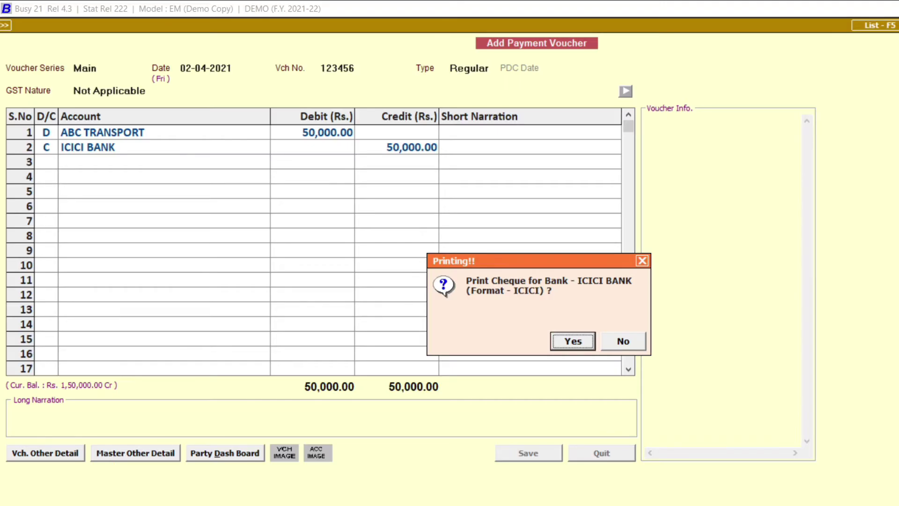
# Step: Accept cheque printing for the saved voucher, using the ICICI format with Voucher Amount, and preview the ABC TRANSPORT cheque
pyautogui.press('Right')
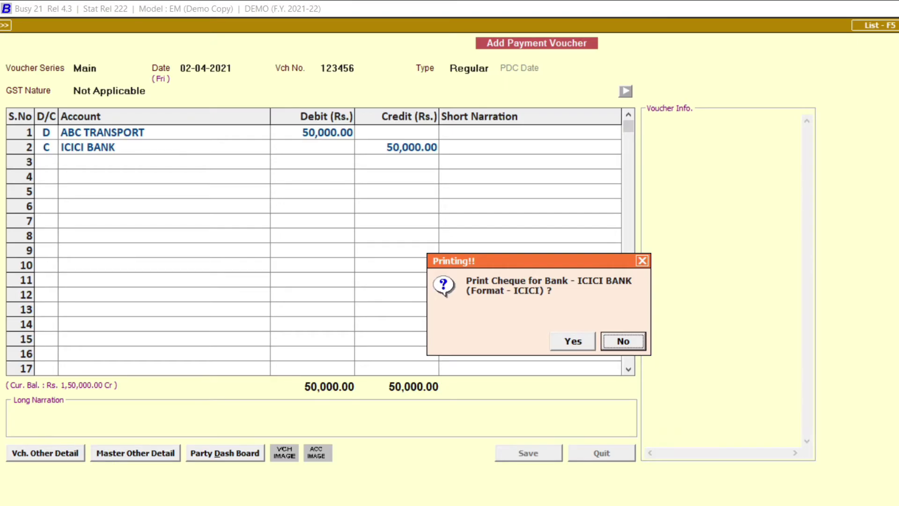
pyautogui.press('Left')
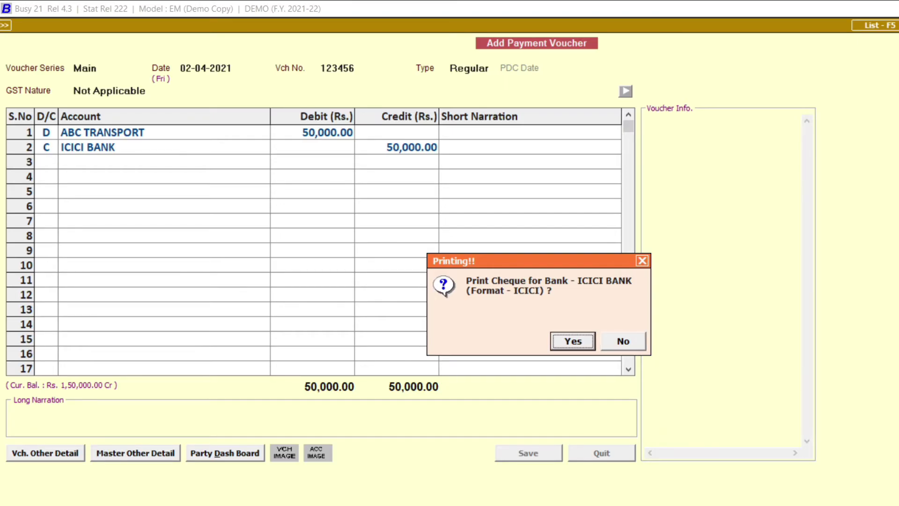
pyautogui.press('Return')
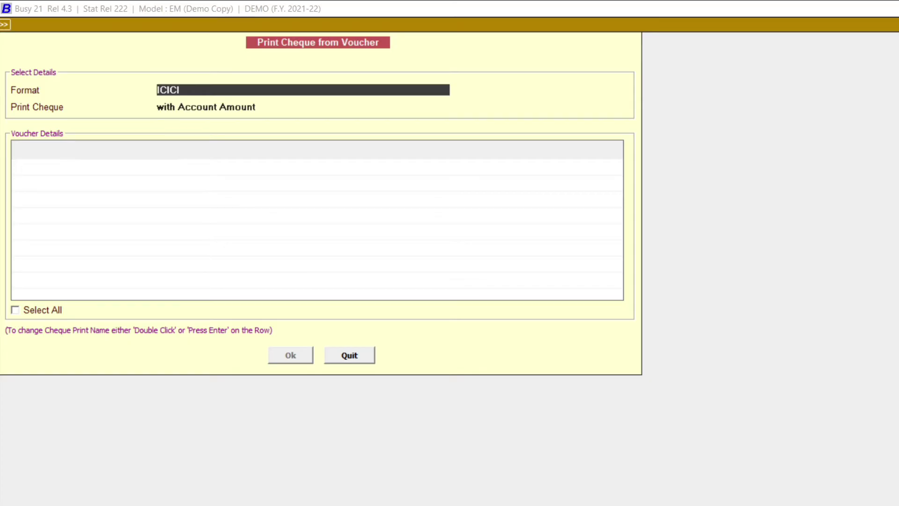
pyautogui.press('Return')
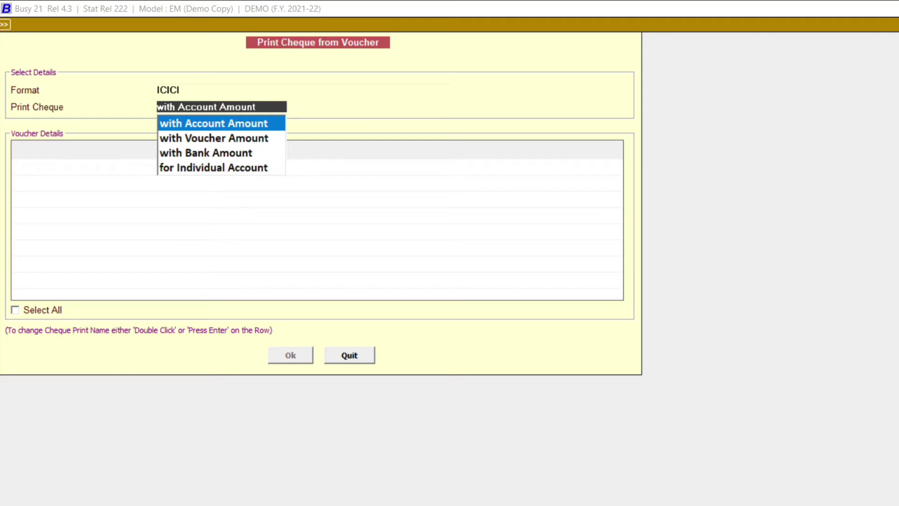
pyautogui.press('Down')
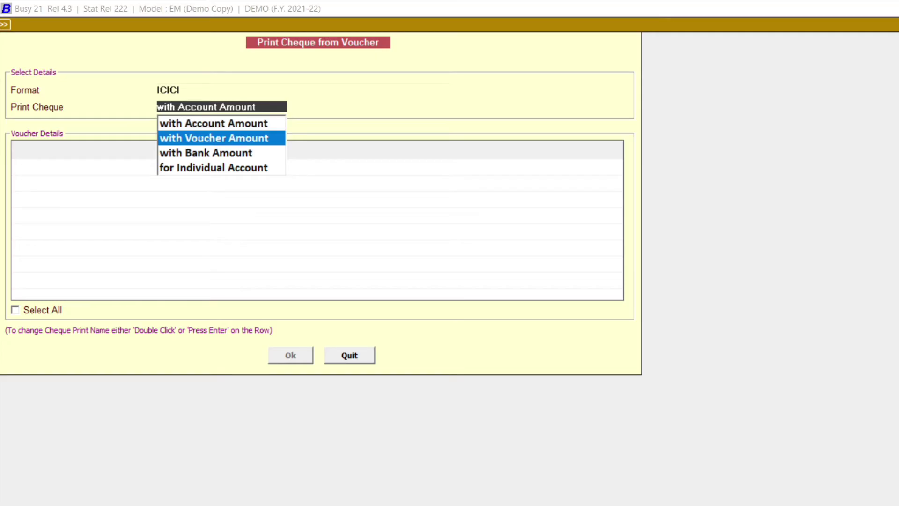
pyautogui.press('Return')
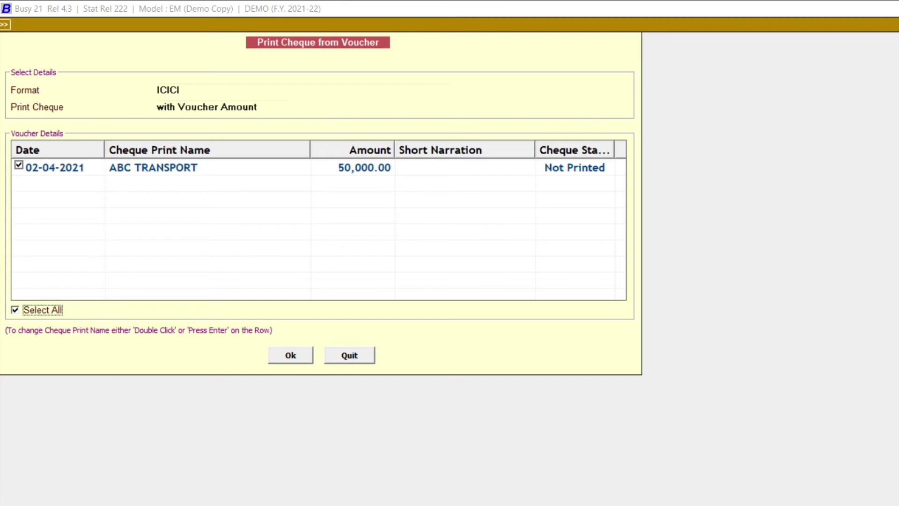
pyautogui.click(308, 355)
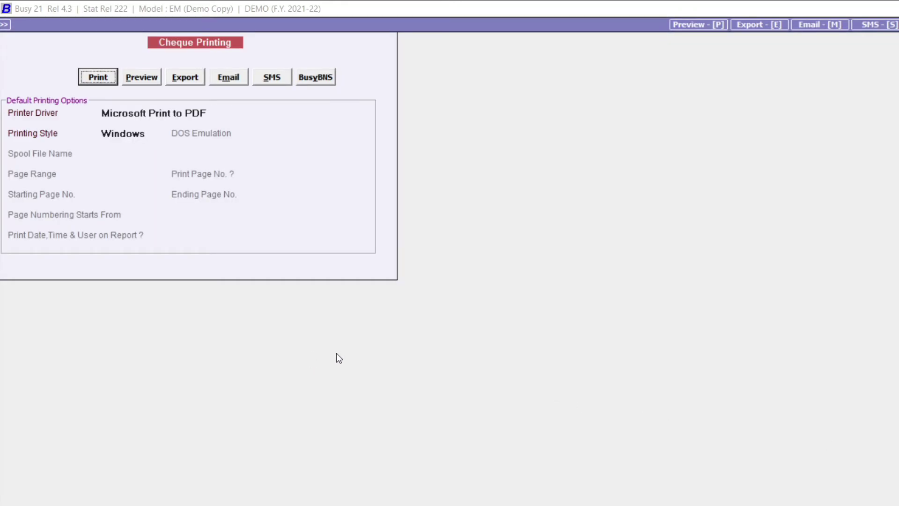
pyautogui.click(154, 79)
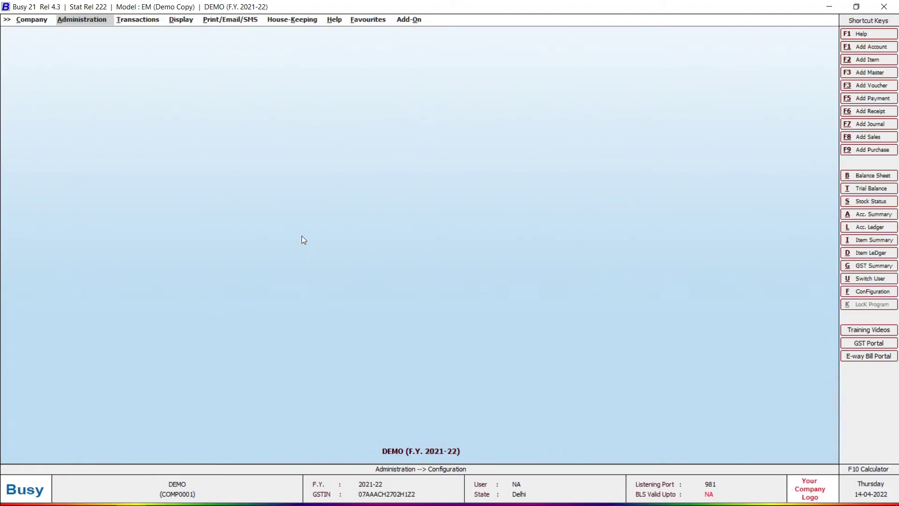
# Step: Open the Cheque Printing utility among the print utilities and select ICICI BANK as the bank
pyautogui.press('Right')
pyautogui.press('Right')
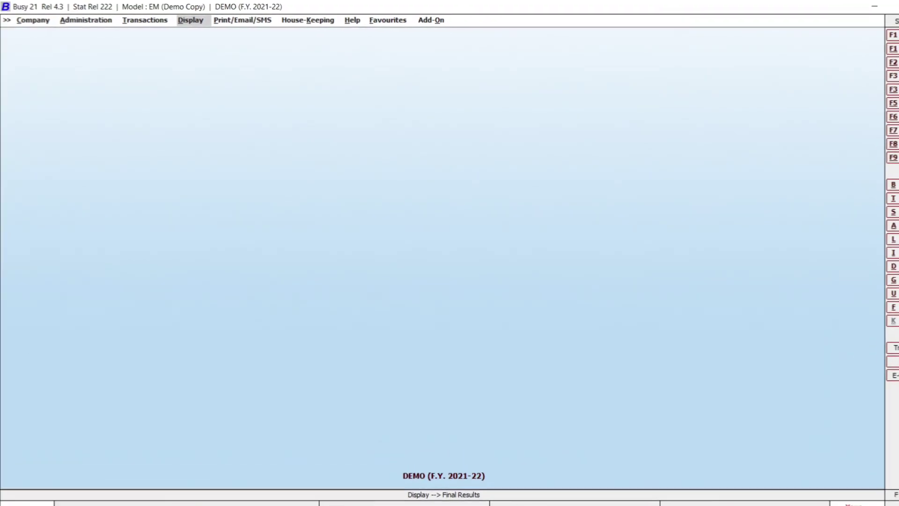
pyautogui.press('Return')
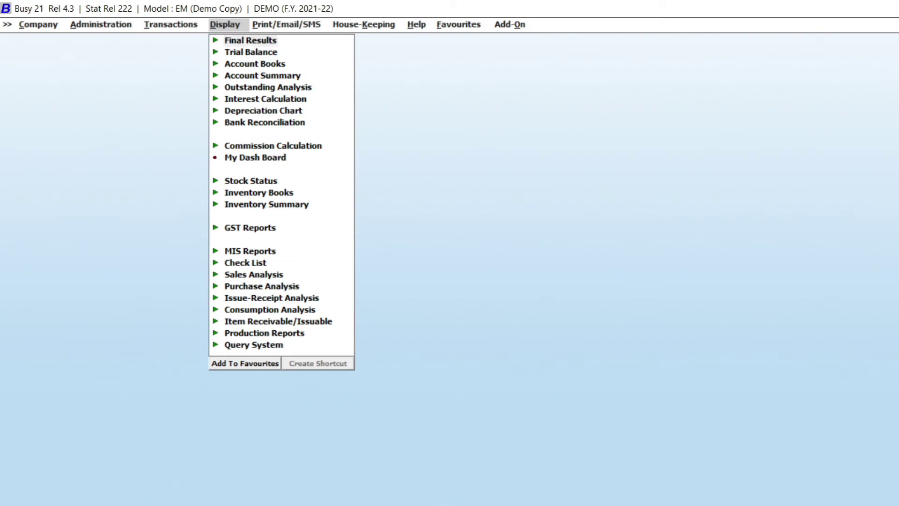
pyautogui.press('Right')
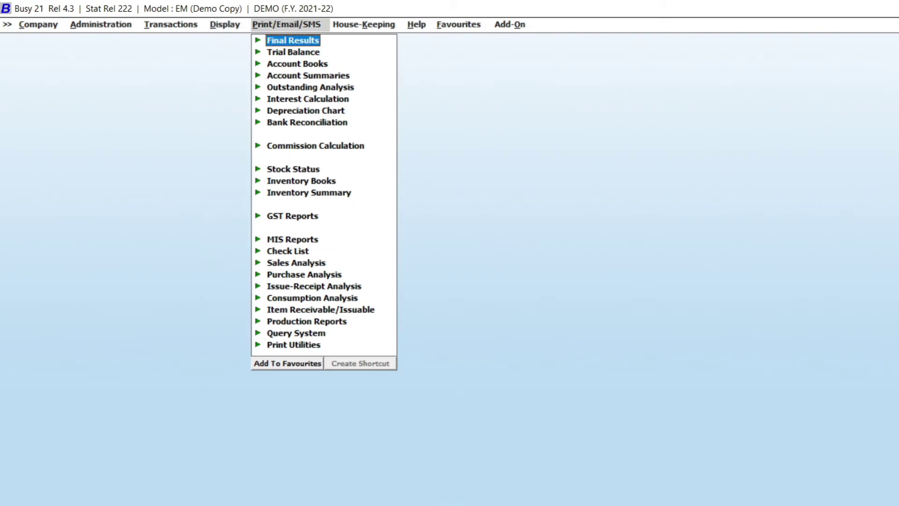
pyautogui.press('Up')
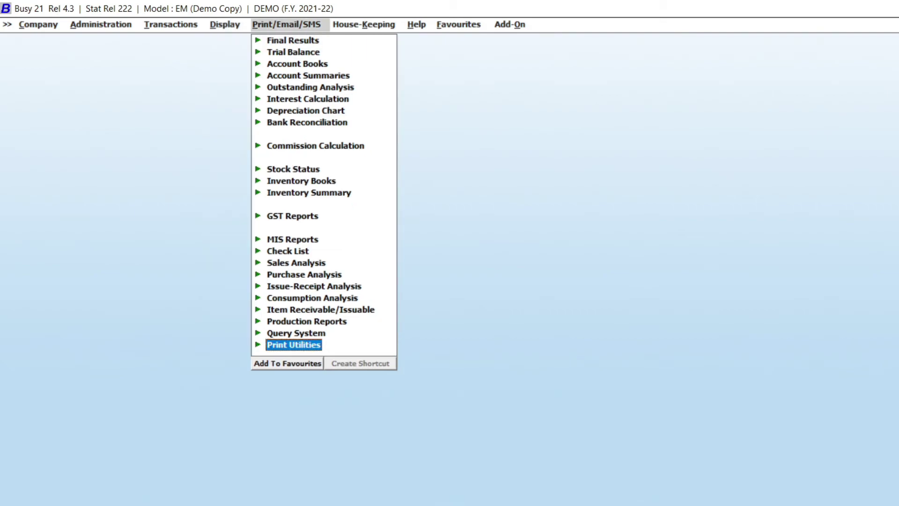
pyautogui.press('Return')
pyautogui.press('Down')
pyautogui.press('Down')
pyautogui.press('Down')
pyautogui.press('Down')
pyautogui.press('Down')
pyautogui.press('Down')
pyautogui.press('Down')
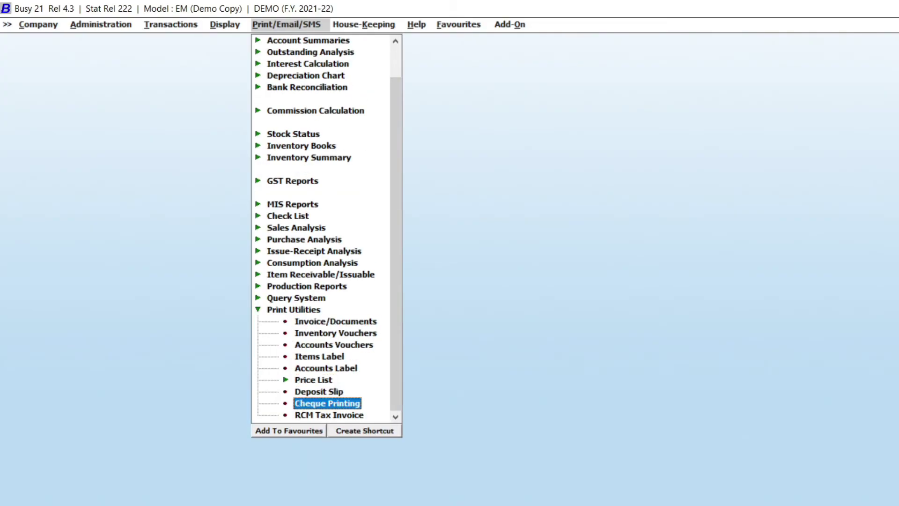
pyautogui.press('Return')
pyautogui.press('Return')
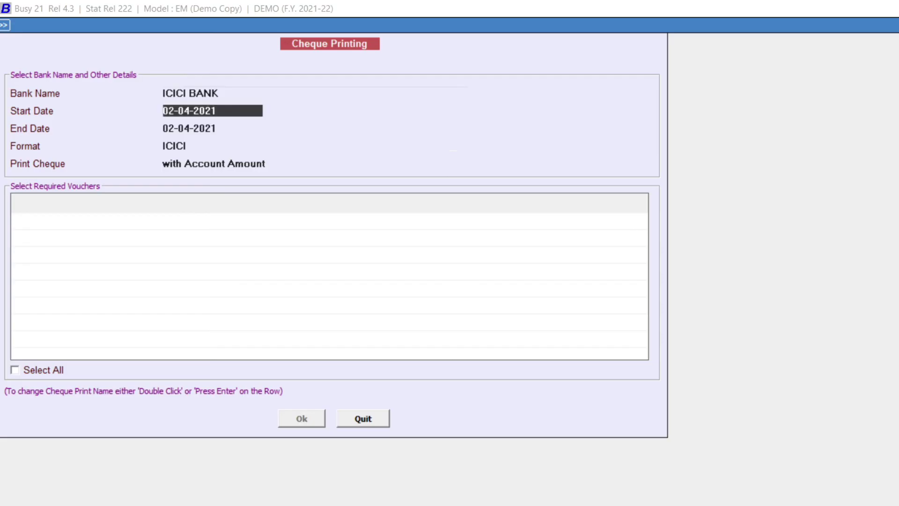
# Step: List the vouchers from 01-04-2021 to 02-04-2021 for cheque printing in the ICICI format with Voucher Amount
pyautogui.write('1/4')
pyautogui.press('Return')
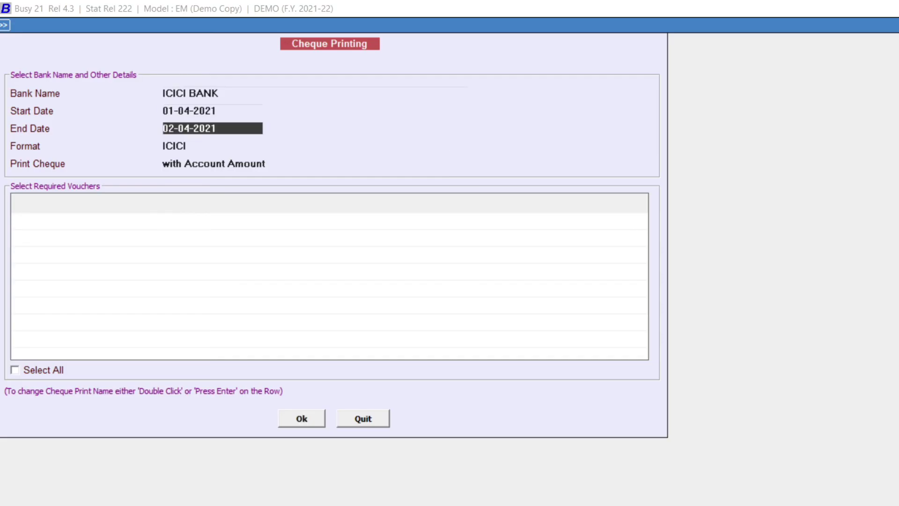
pyautogui.press('Return')
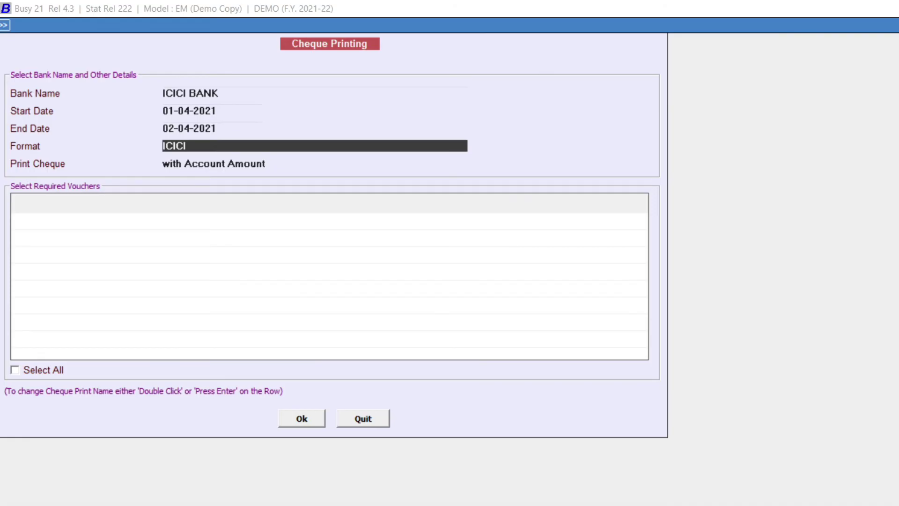
pyautogui.press('Return')
pyautogui.press('Down')
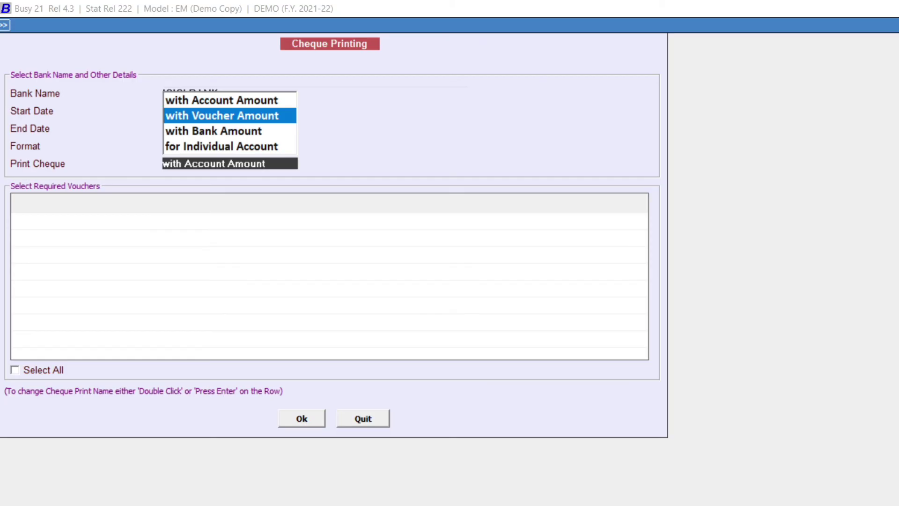
pyautogui.press('Return')
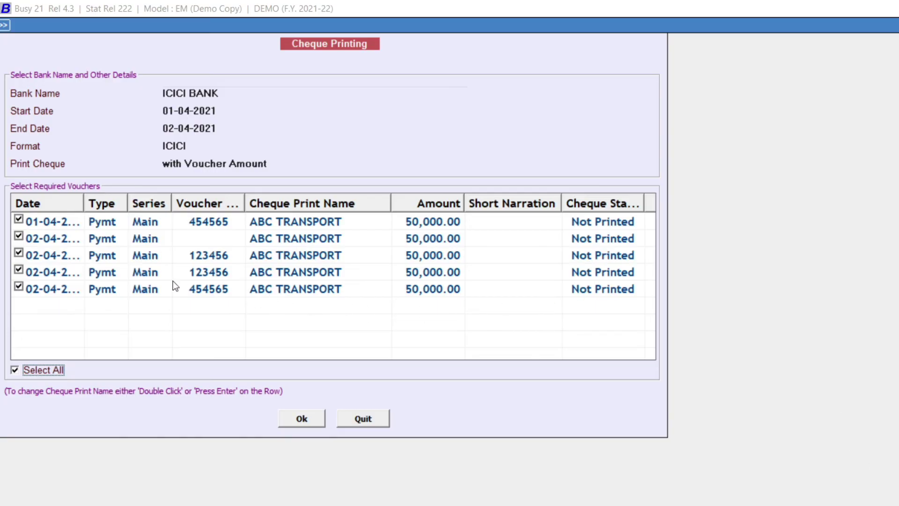
# Step: Exclude the unnumbered voucher and the first 123456 voucher from the selection, and print the remaining cheques with Microsoft Print to PDF
pyautogui.click(19, 237)
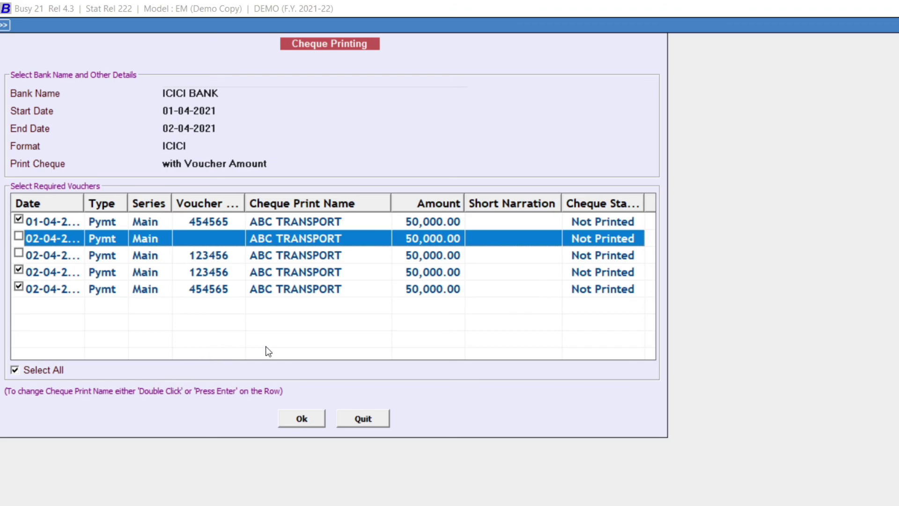
pyautogui.click(300, 418)
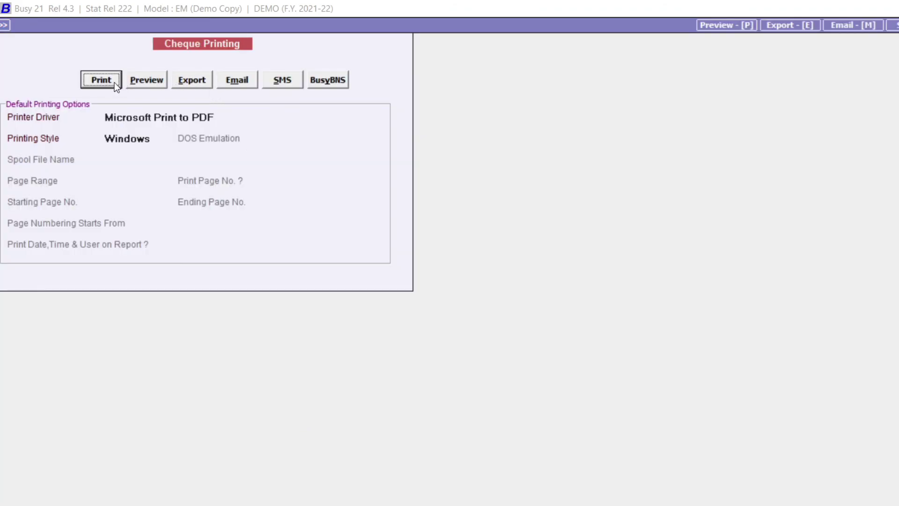
pyautogui.click(114, 83)
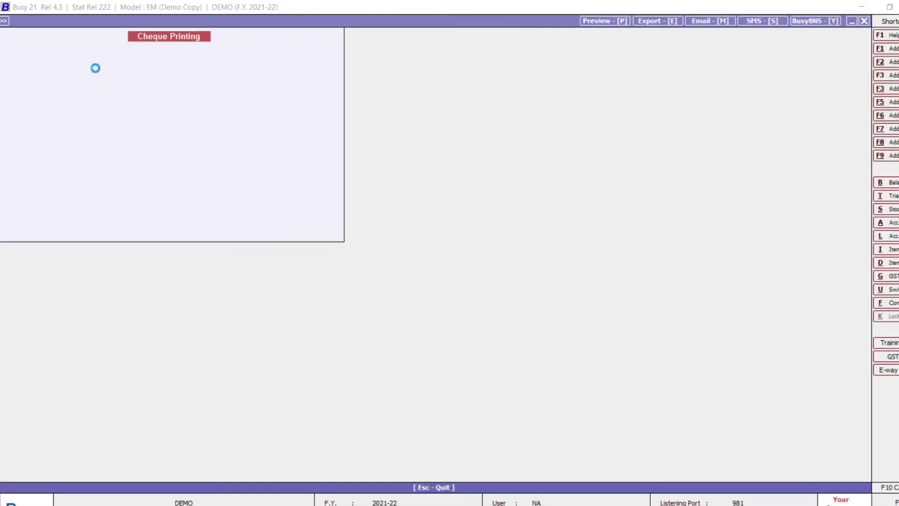